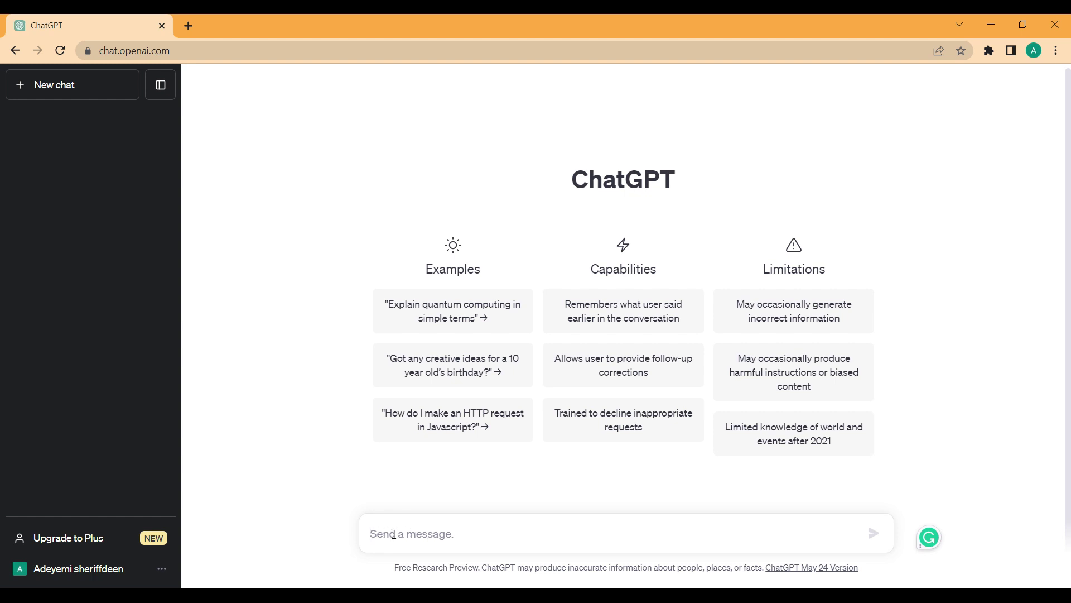
Ask for the maximum bending moment and shear force of a 6m simple supported beam with a 12kN/m uniformly distributed load and 20kN midspan point load
{"action": "type", "text": "What is the maximum bending moment and shear force of a simple supported beam of span 6m with a uniformly distributed load of 12kN/m and a point load of 20kN at the midspan"}
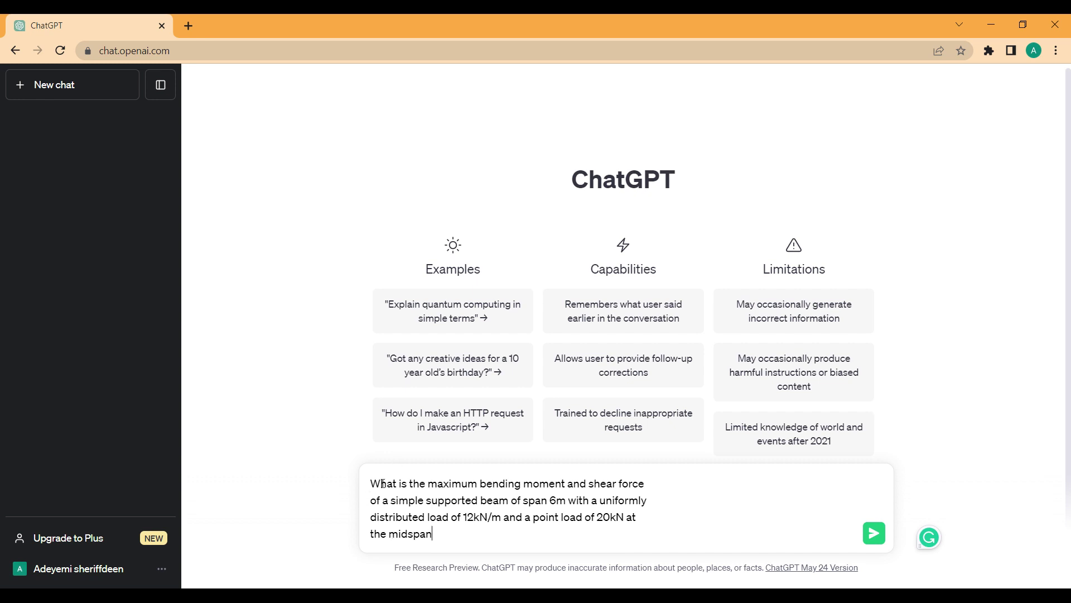
{"action": "left_click", "coordinate": [874, 535]}
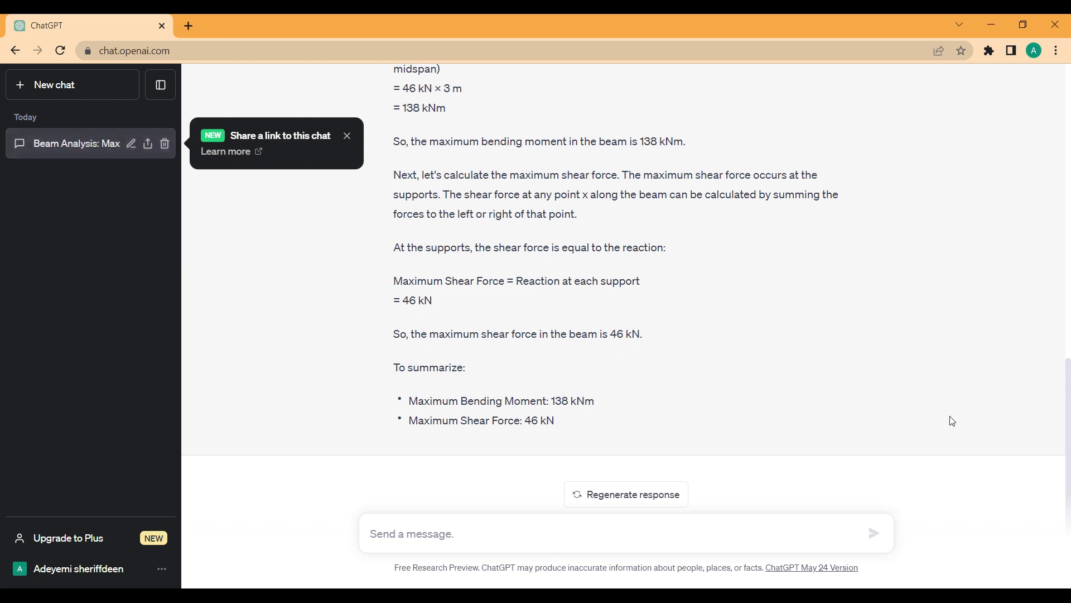
Review the start of the answer, examining how the support reactions and the total load on the beam are calculated
{"action": "scroll", "coordinate": [1068, 358], "scroll_direction": "up", "scroll_amount": 1}
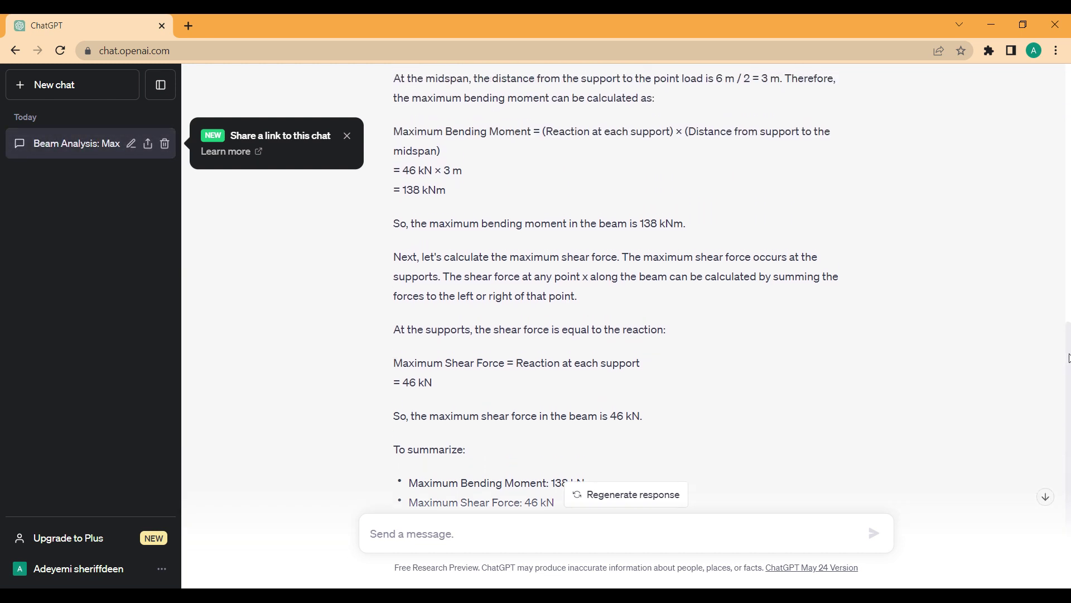
{"action": "left_click_drag", "start_coordinate": [1069, 358], "coordinate": [1059, 103]}
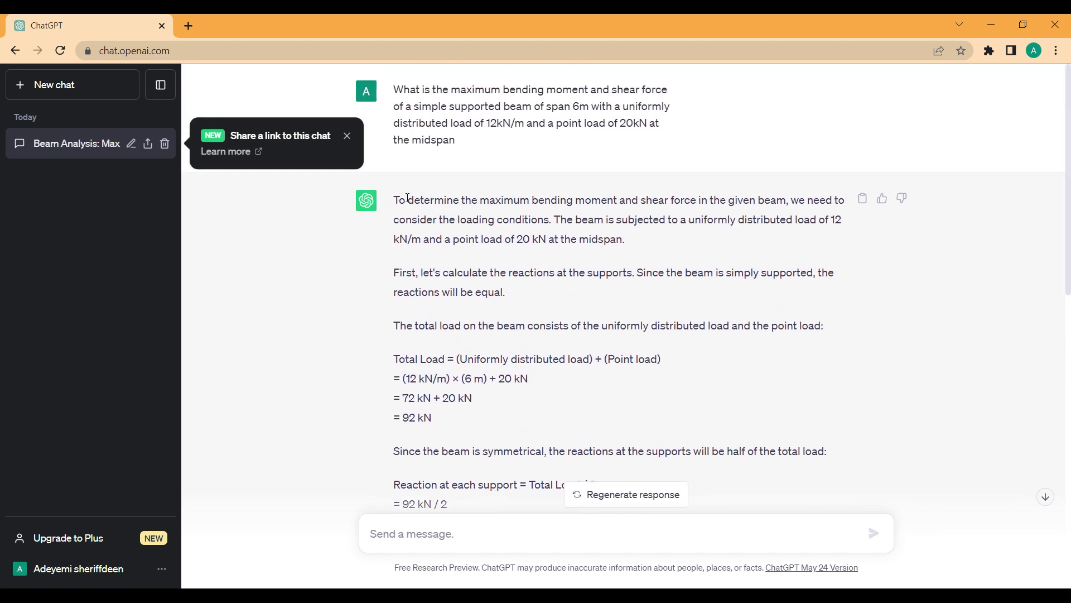
{"action": "left_click_drag", "start_coordinate": [399, 204], "coordinate": [636, 273]}
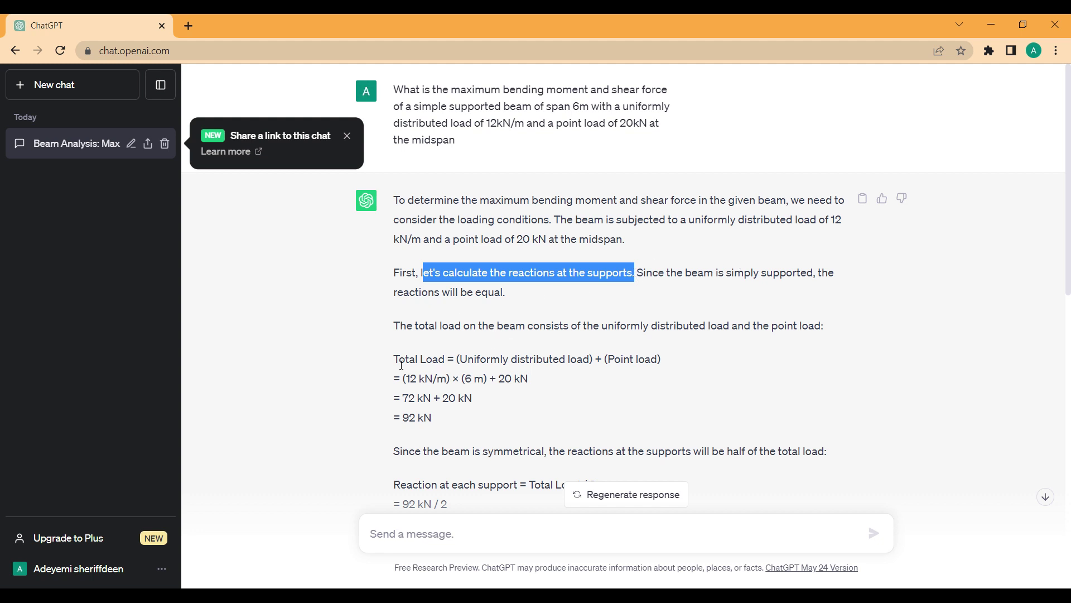
{"action": "left_click_drag", "start_coordinate": [402, 360], "coordinate": [541, 375]}
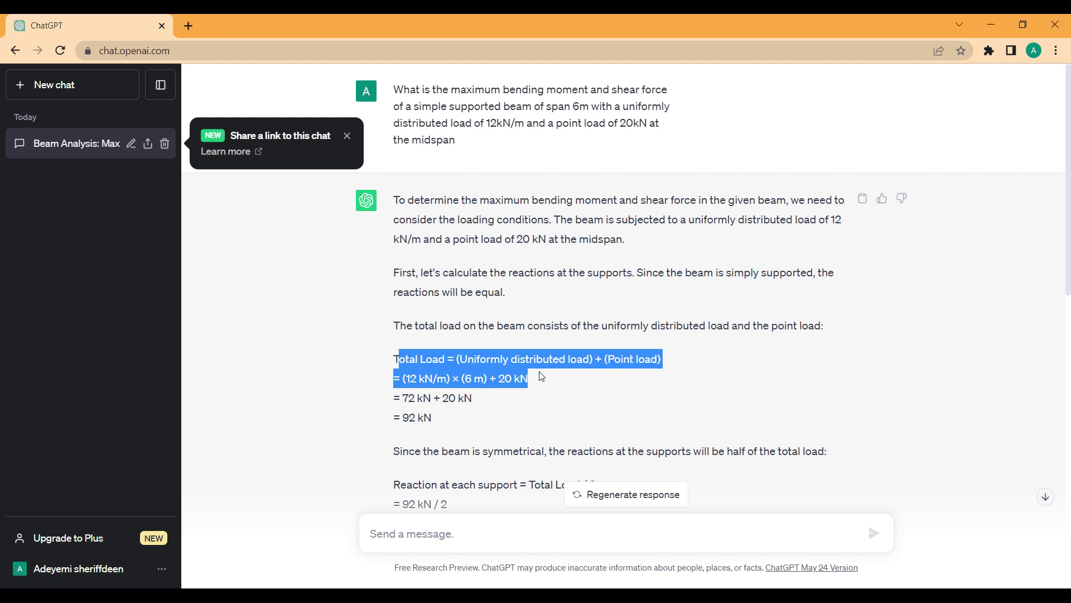
{"action": "left_click", "coordinate": [464, 372]}
{"action": "left_click_drag", "start_coordinate": [385, 384], "coordinate": [523, 382]}
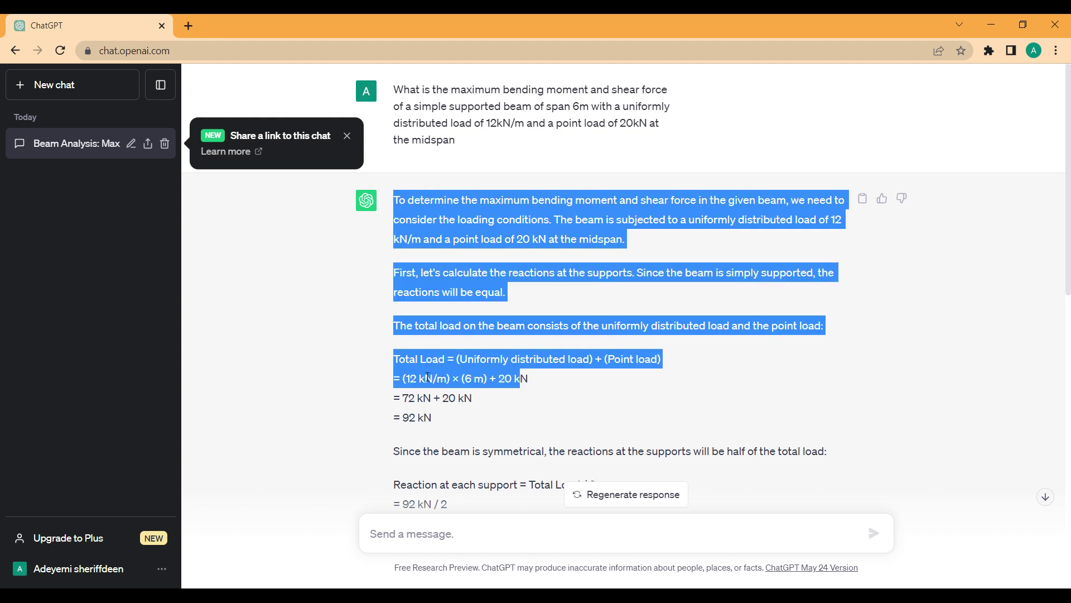
{"action": "left_click", "coordinate": [540, 398]}
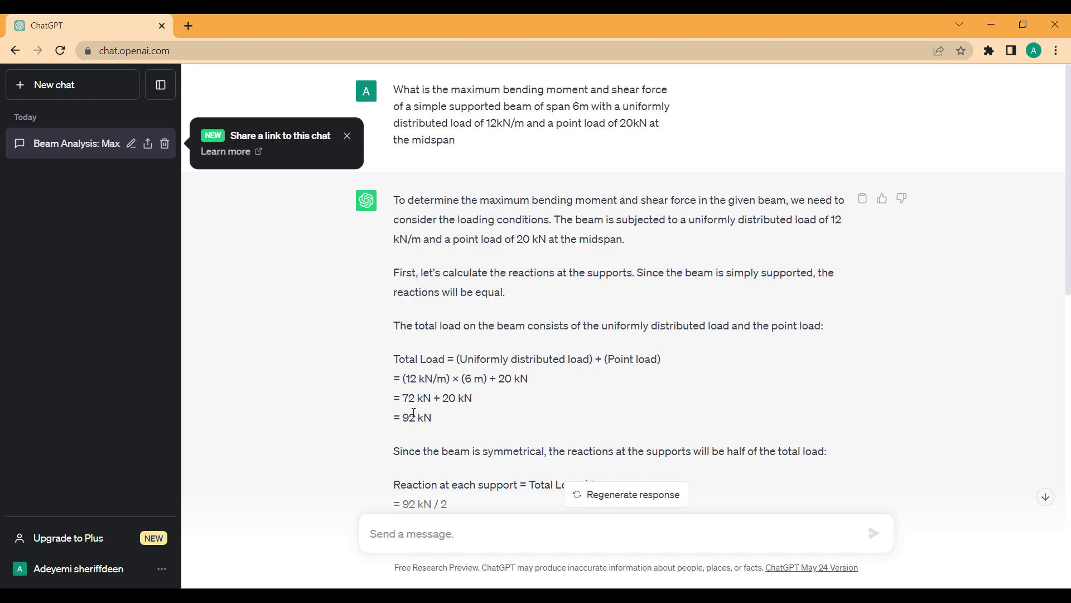
{"action": "left_click_drag", "start_coordinate": [405, 416], "coordinate": [434, 422]}
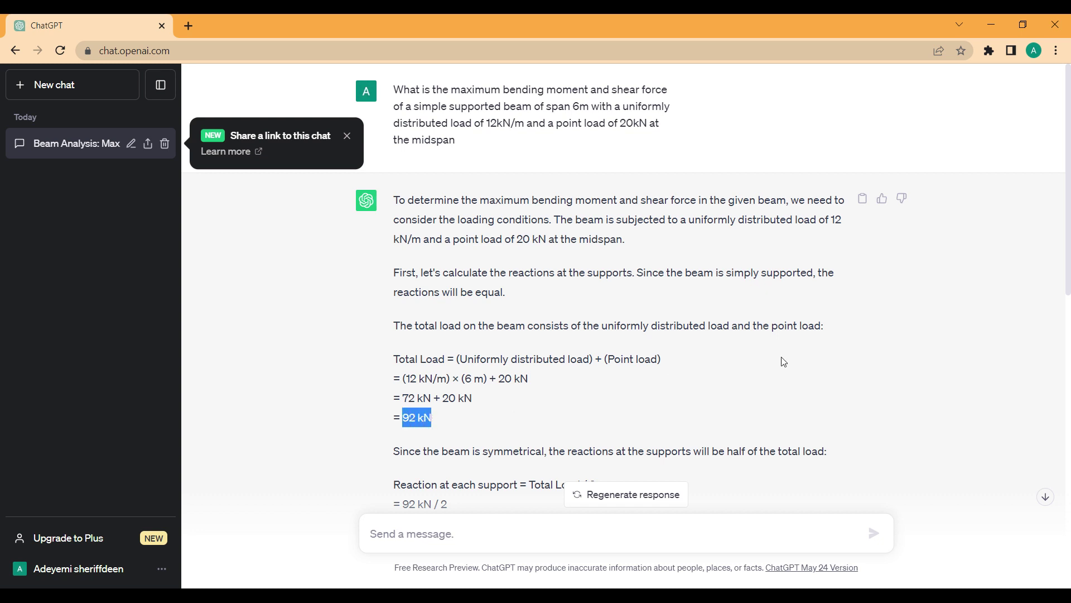
Examine the maximum bending moment calculation, including its location, the formula and the support reaction and distance terms
{"action": "scroll", "coordinate": [1069, 206], "scroll_direction": "down", "scroll_amount": 1}
{"action": "scroll", "coordinate": [1069, 206], "scroll_direction": "down", "scroll_amount": 2}
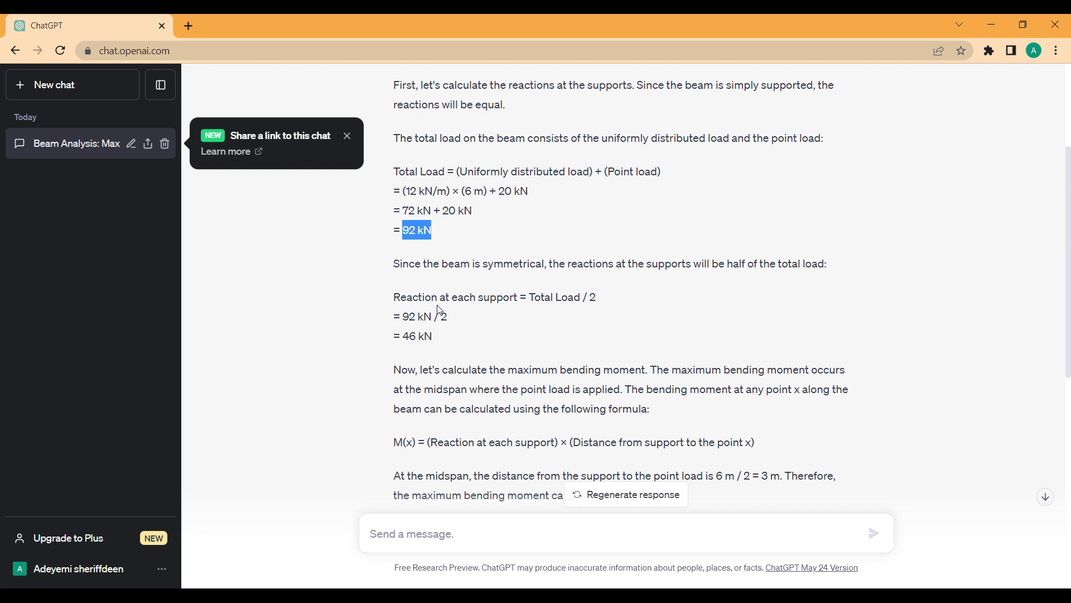
{"action": "left_click_drag", "start_coordinate": [418, 370], "coordinate": [656, 370]}
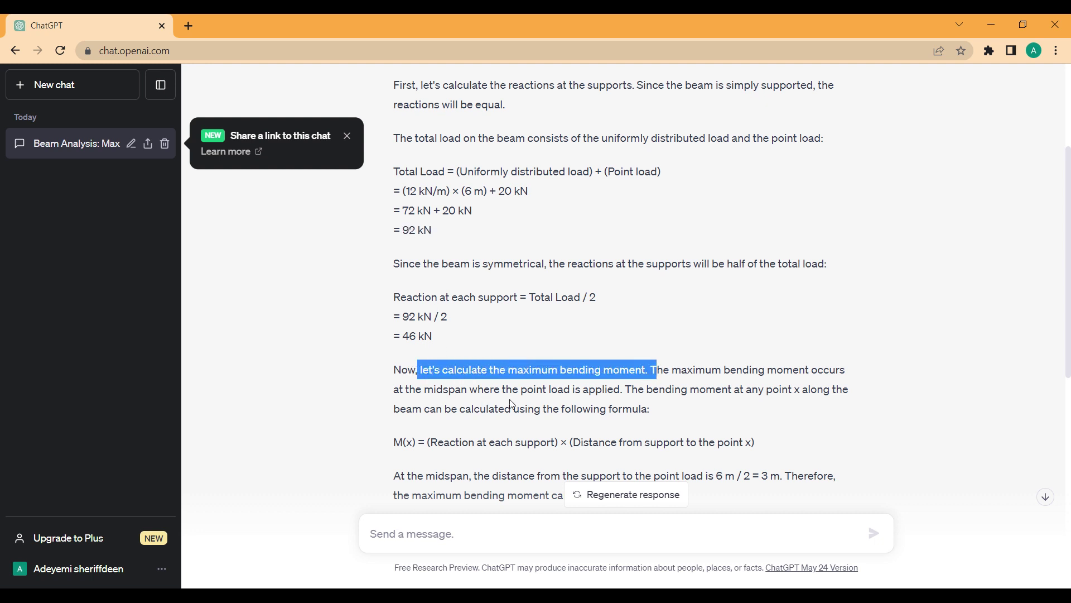
{"action": "left_click_drag", "start_coordinate": [681, 369], "coordinate": [620, 390]}
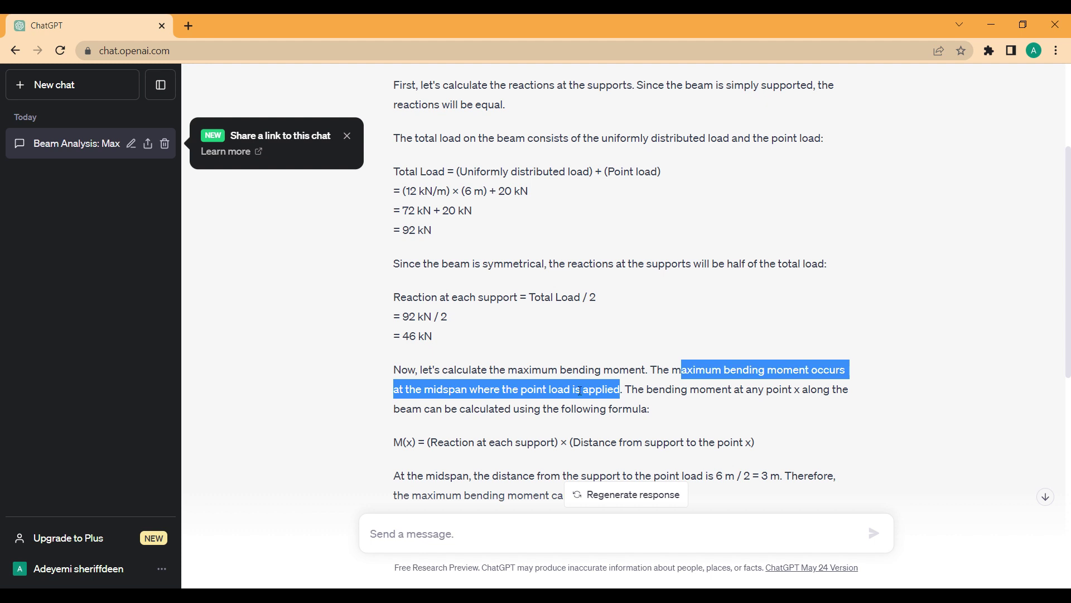
{"action": "left_click", "coordinate": [411, 439]}
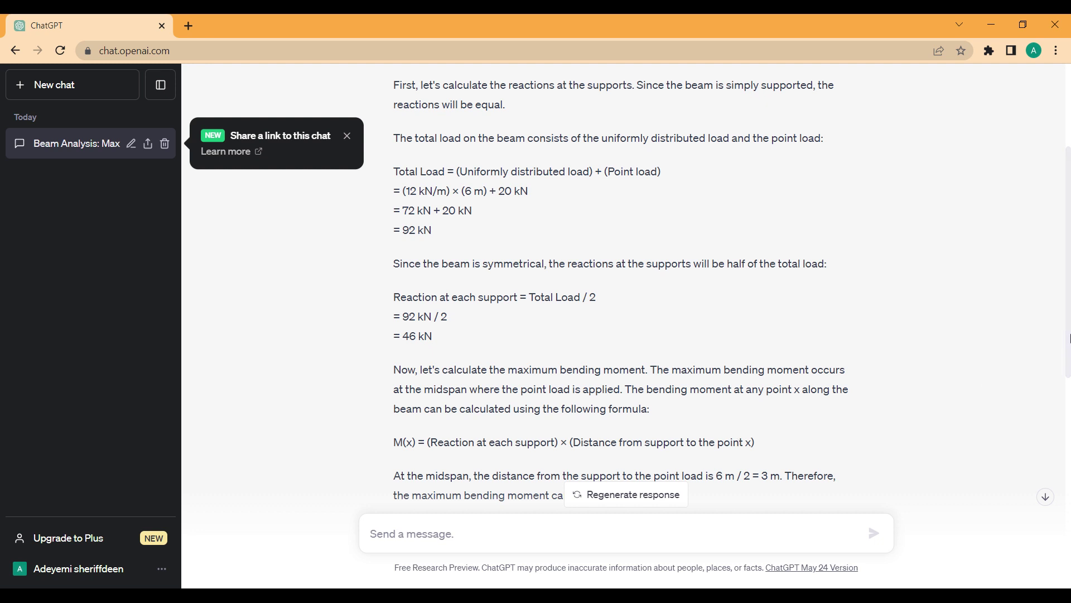
{"action": "left_click_drag", "start_coordinate": [1069, 338], "coordinate": [1069, 420]}
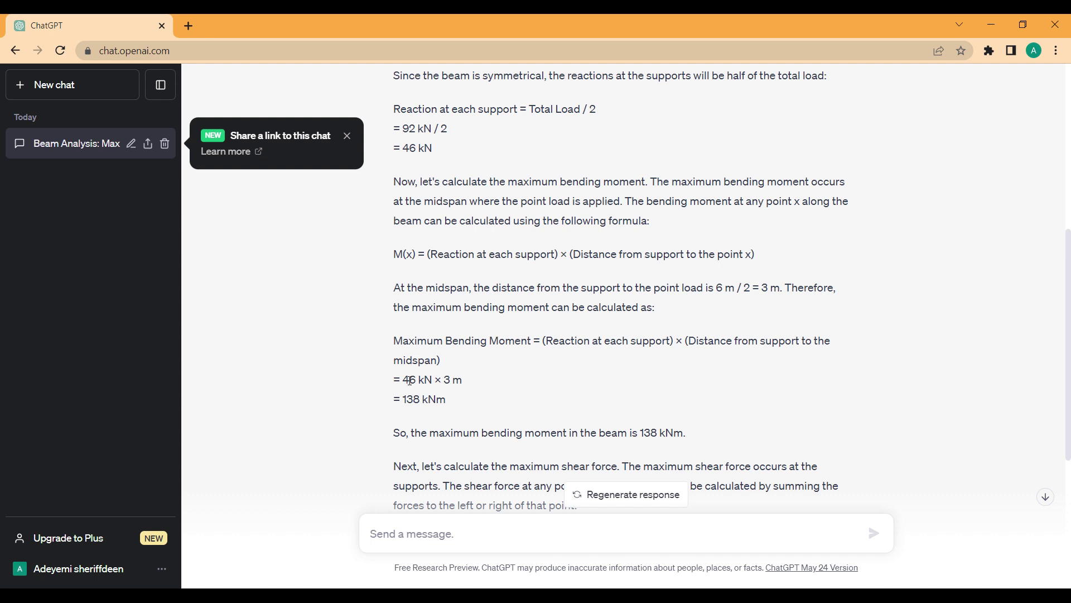
{"action": "left_click_drag", "start_coordinate": [403, 380], "coordinate": [454, 384]}
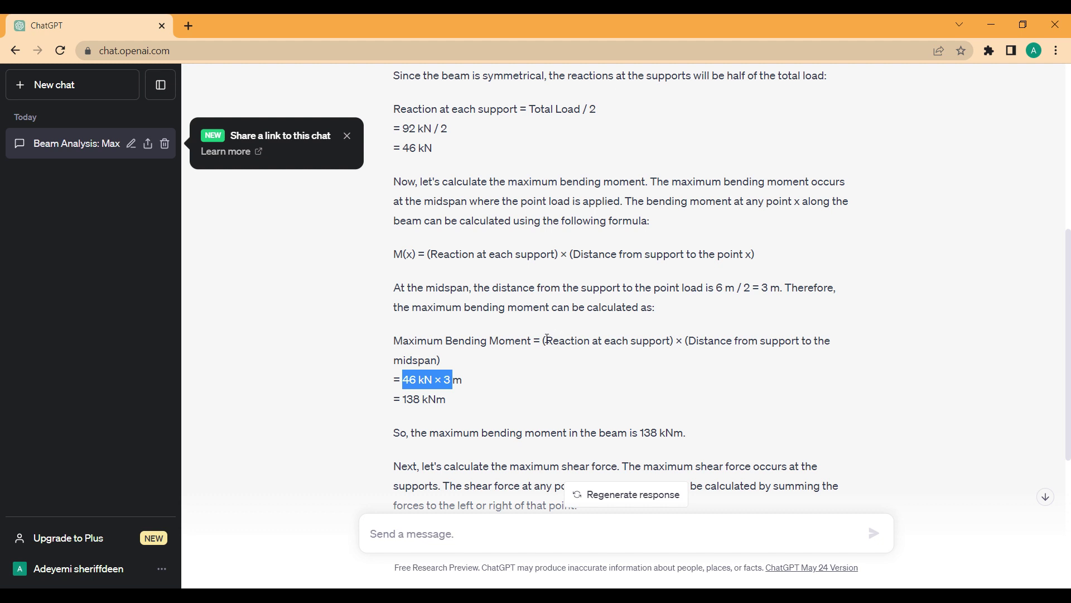
{"action": "left_click_drag", "start_coordinate": [547, 338], "coordinate": [673, 338]}
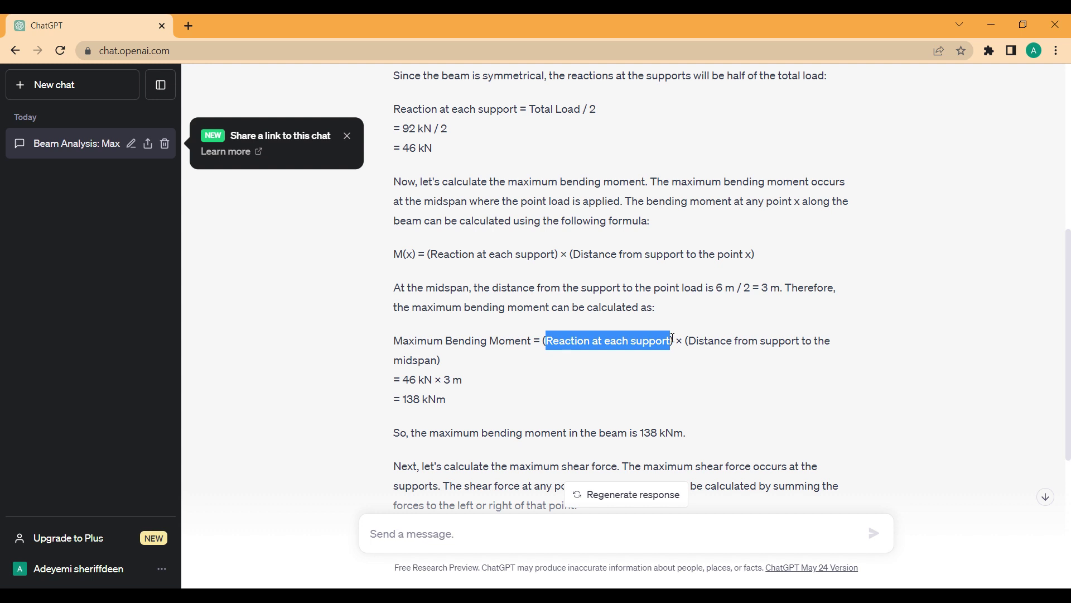
Review the shear force calculation and the summarized maximum bending moment and shear force at the end of the answer
{"action": "left_click_drag", "start_coordinate": [1068, 307], "coordinate": [1068, 418]}
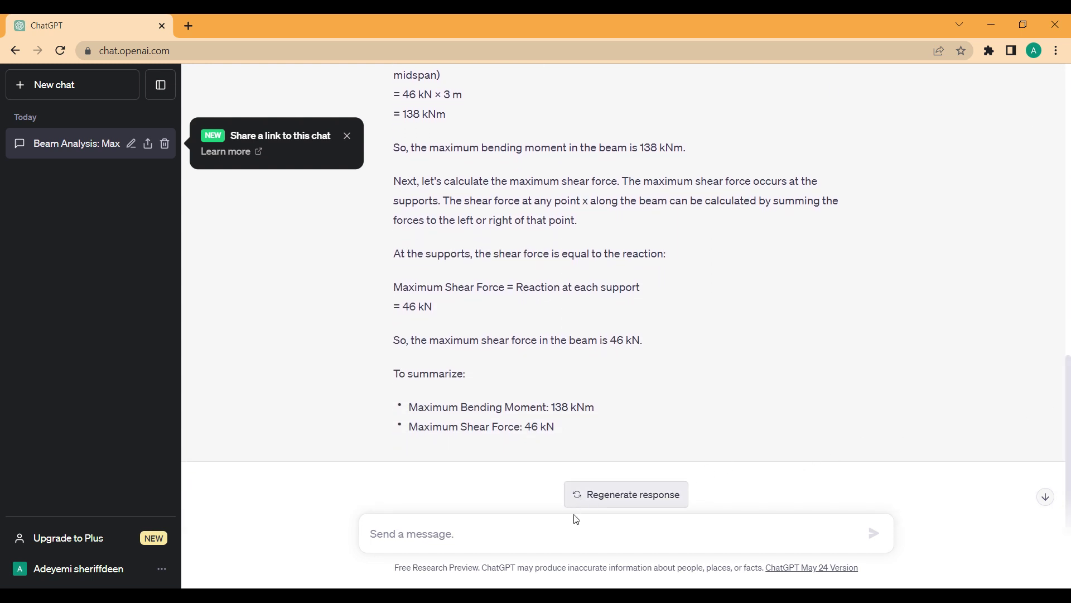
{"action": "left_click", "coordinate": [571, 571]}
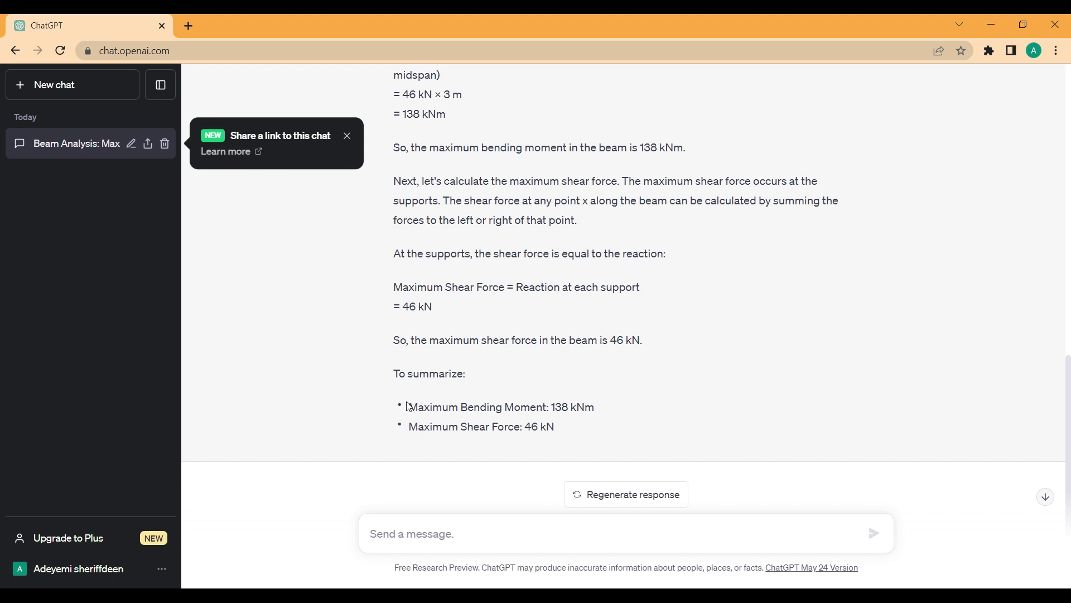
{"action": "left_click_drag", "start_coordinate": [407, 406], "coordinate": [595, 407]}
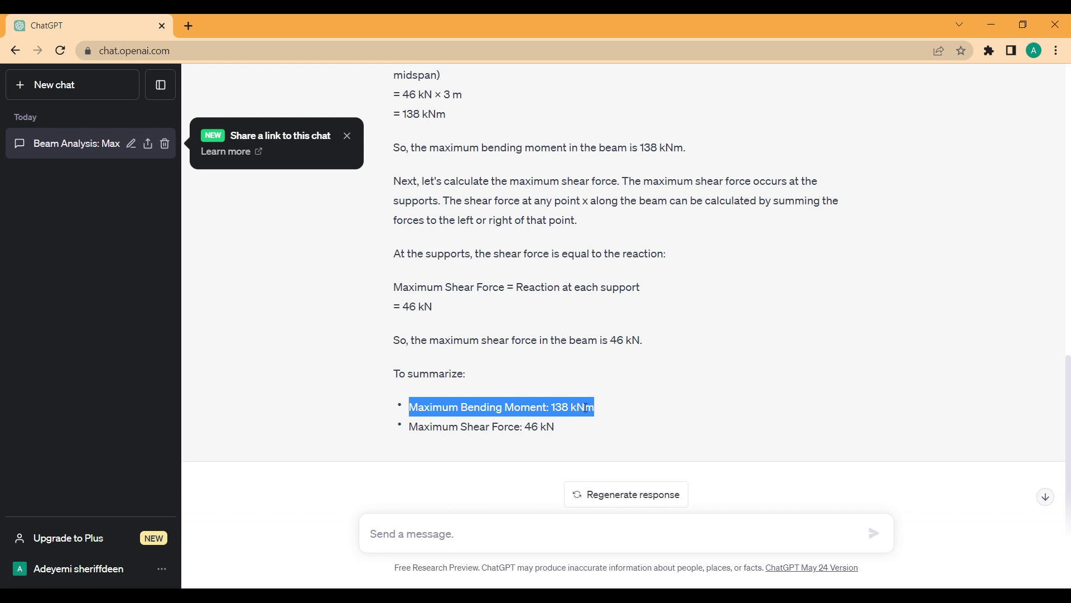
{"action": "left_click_drag", "start_coordinate": [457, 426], "coordinate": [549, 426]}
{"action": "left_click", "coordinate": [577, 437]}
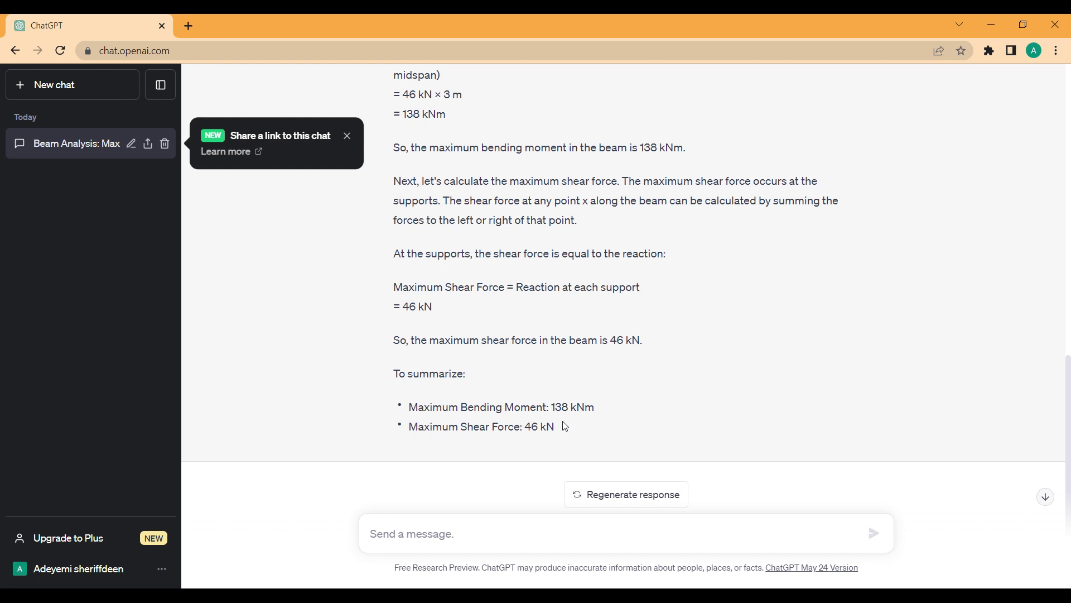
Send the follow-up question "what is the bending moment at distance of 2m"
{"action": "left_click", "coordinate": [413, 537]}
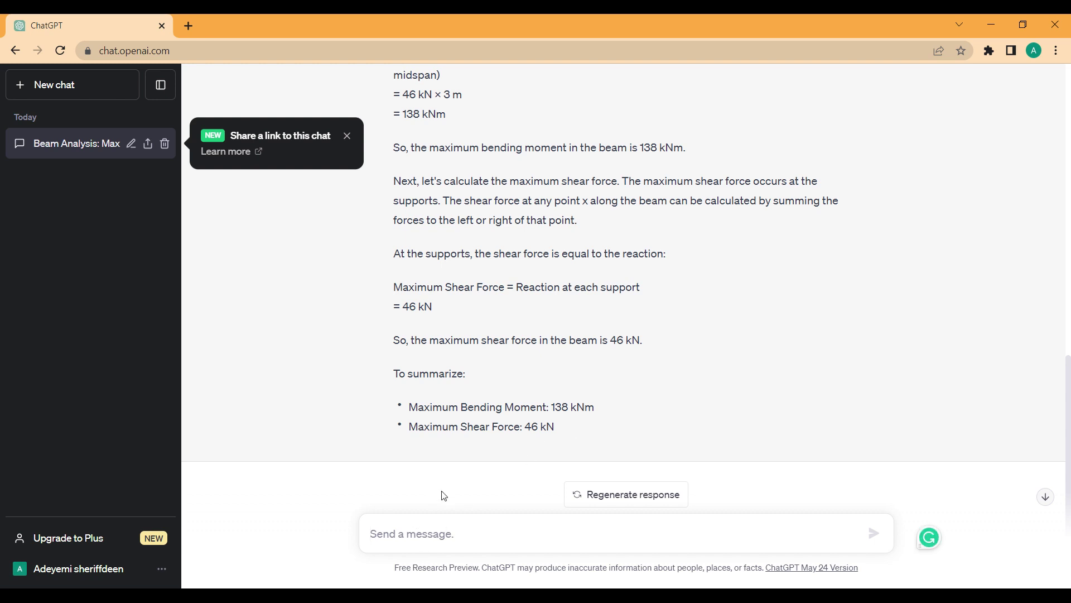
{"action": "type", "text": "what"}
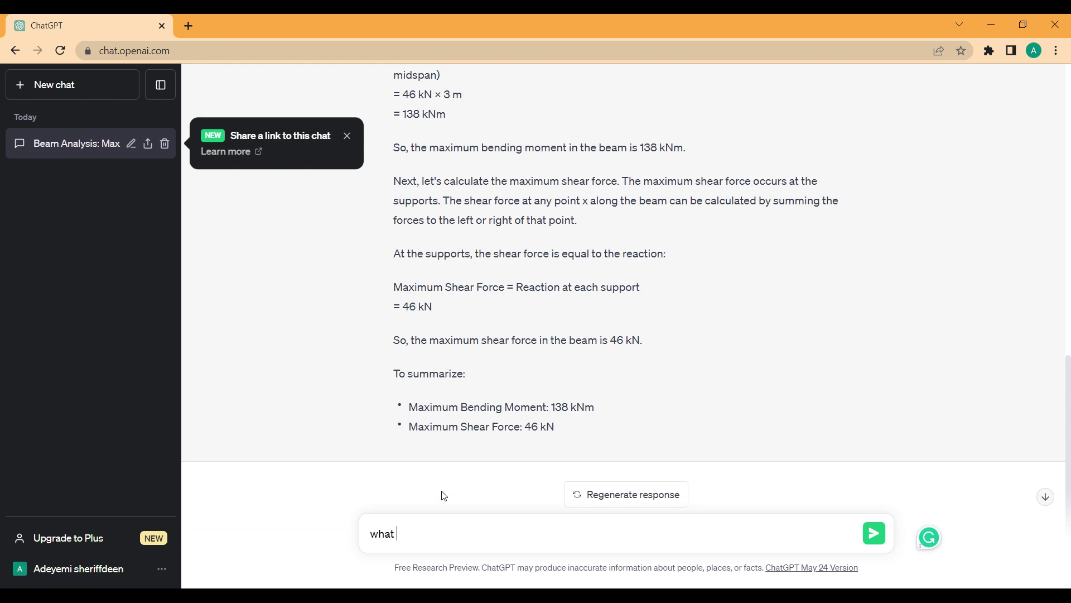
{"action": "type", "text": " is"}
{"action": "type", "text": "he"}
{"action": "key", "text": "BackSpace"}
{"action": "key", "text": "BackSpace"}
{"action": "type", "text": "he bending mom"}
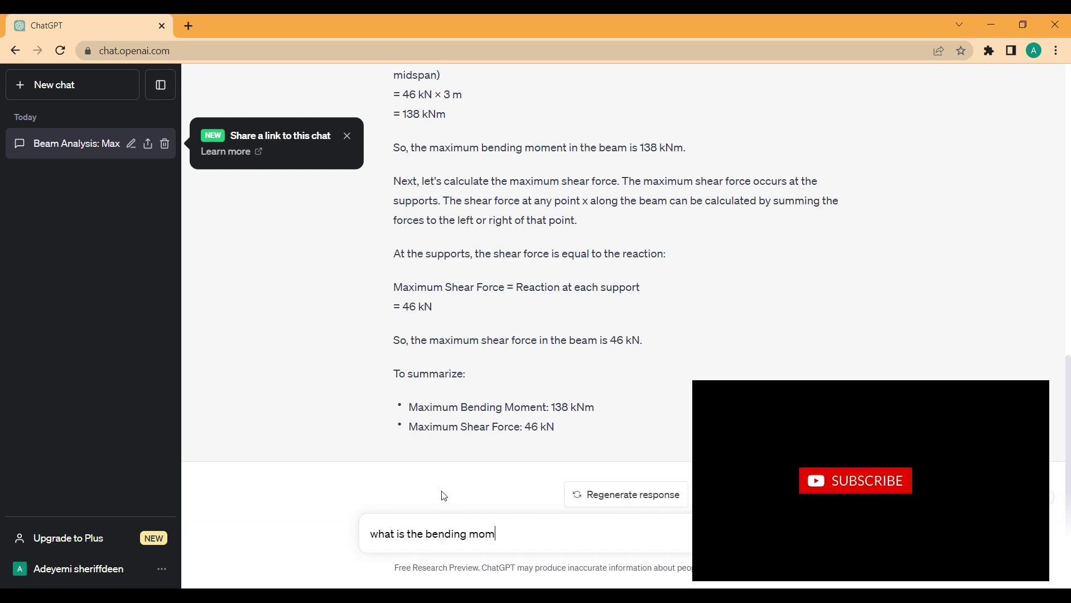
{"action": "type", "text": "ent at "}
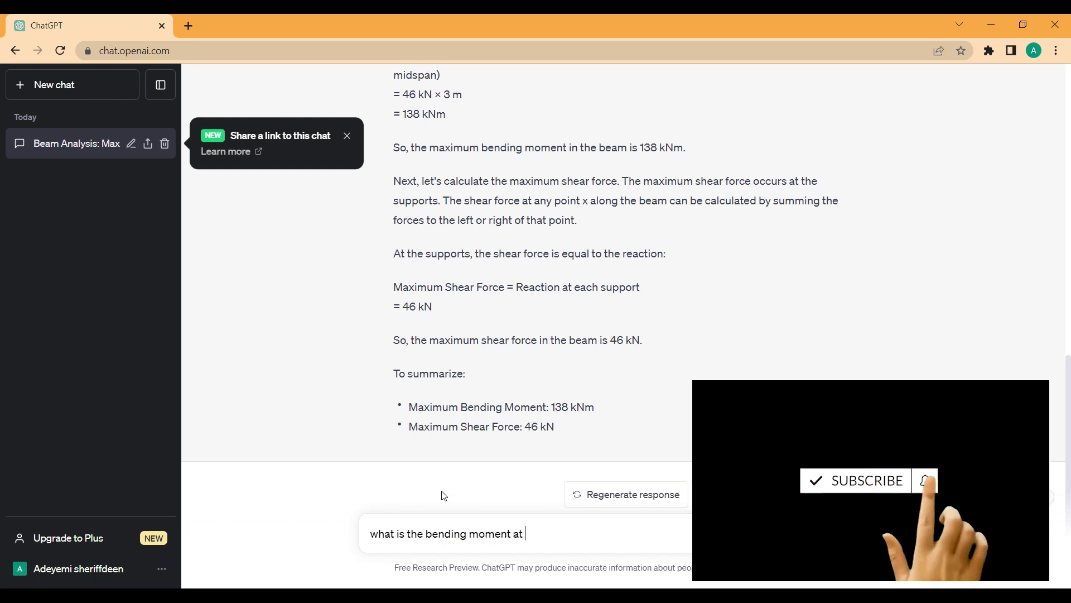
{"action": "type", "text": "2m"}
{"action": "key", "text": "BackSpace"}
{"action": "key", "text": "BackSpace"}
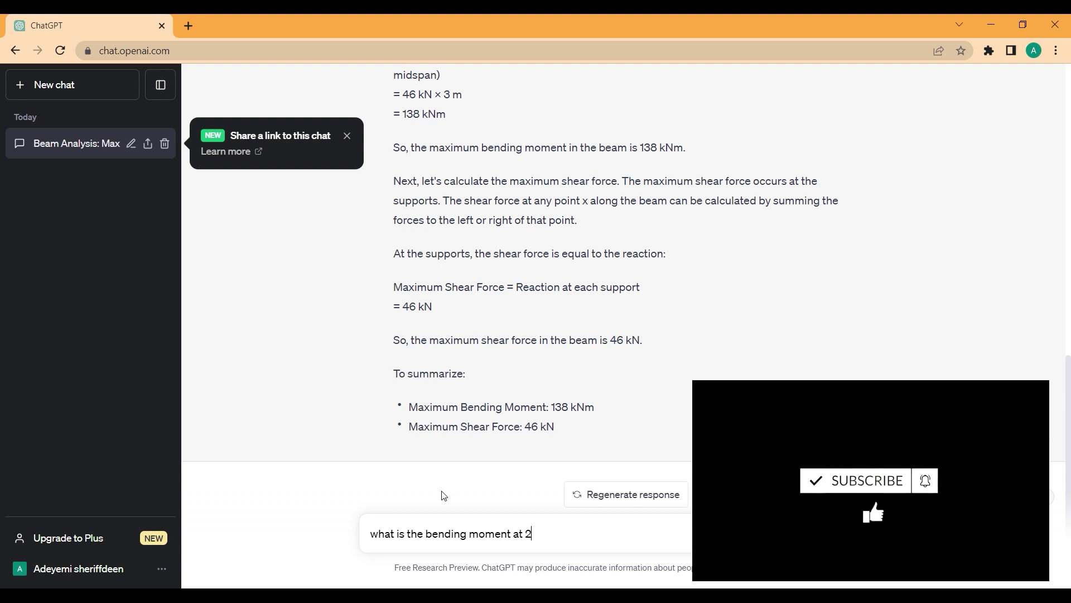
{"action": "type", "text": "d"}
{"action": "type", "text": "is"}
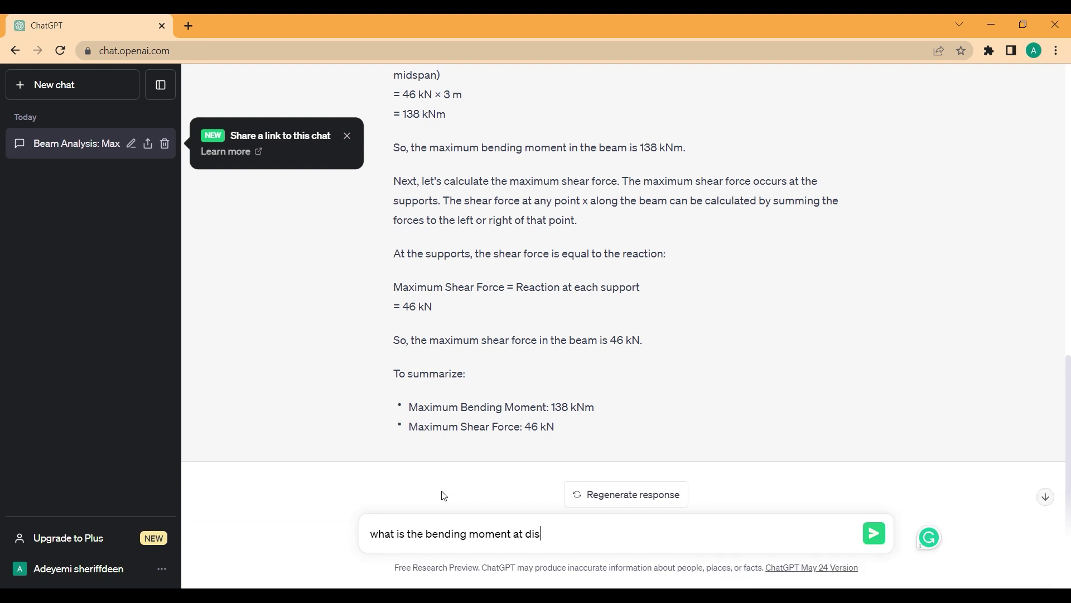
{"action": "type", "text": "tance of 2m"}
{"action": "key", "text": "Return"}
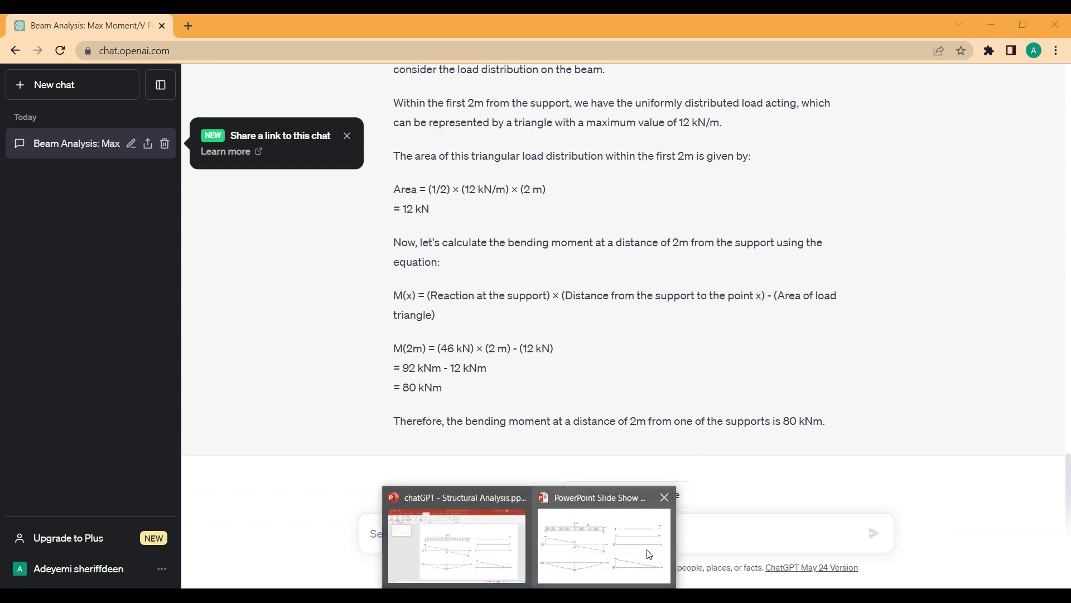
Switch to the PowerPoint slide show and check the simply supported beam's shear force and bending moment diagrams against the answers
{"action": "left_click", "coordinate": [649, 555]}
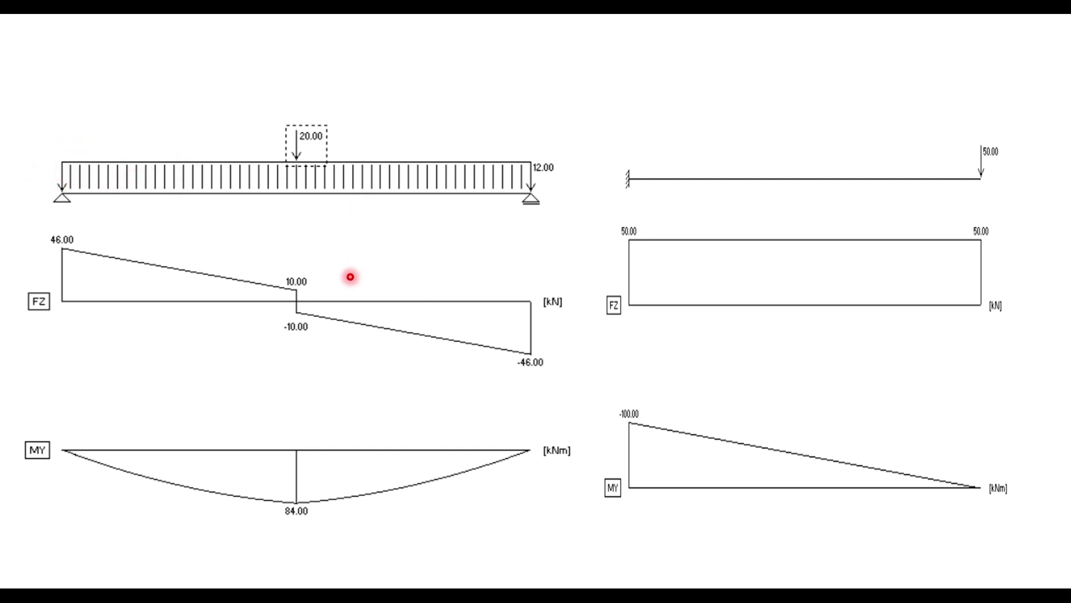
{"action": "key", "text": "alt+Tab"}
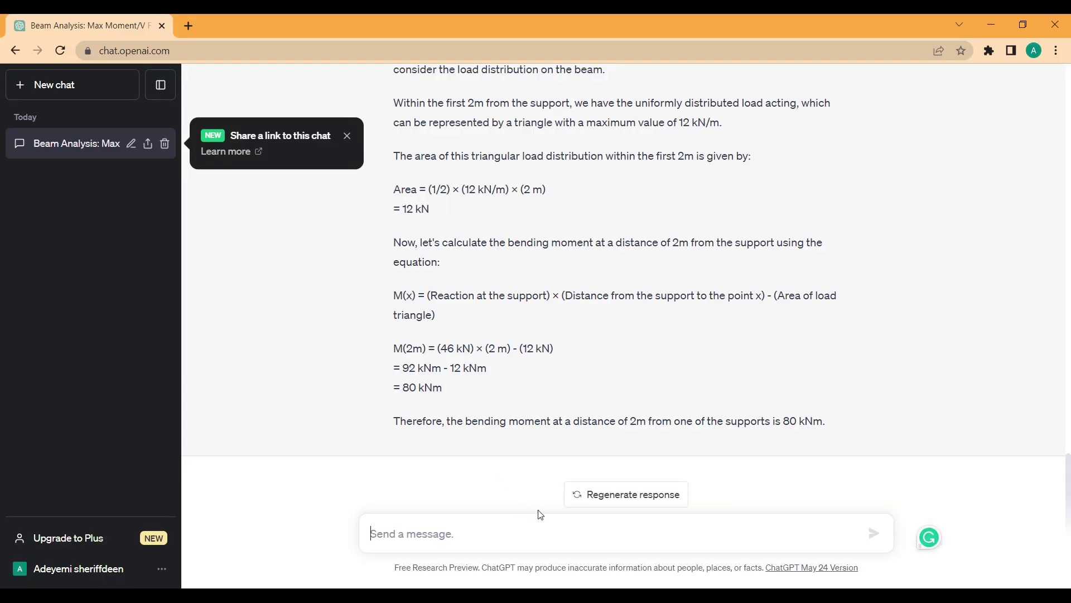
Copy question 2 about the 2m cantilever beam with a 50kN point load from Notepad, and send it as a new message in the ChatGPT chat
{"action": "key", "text": "alt+Tab"}
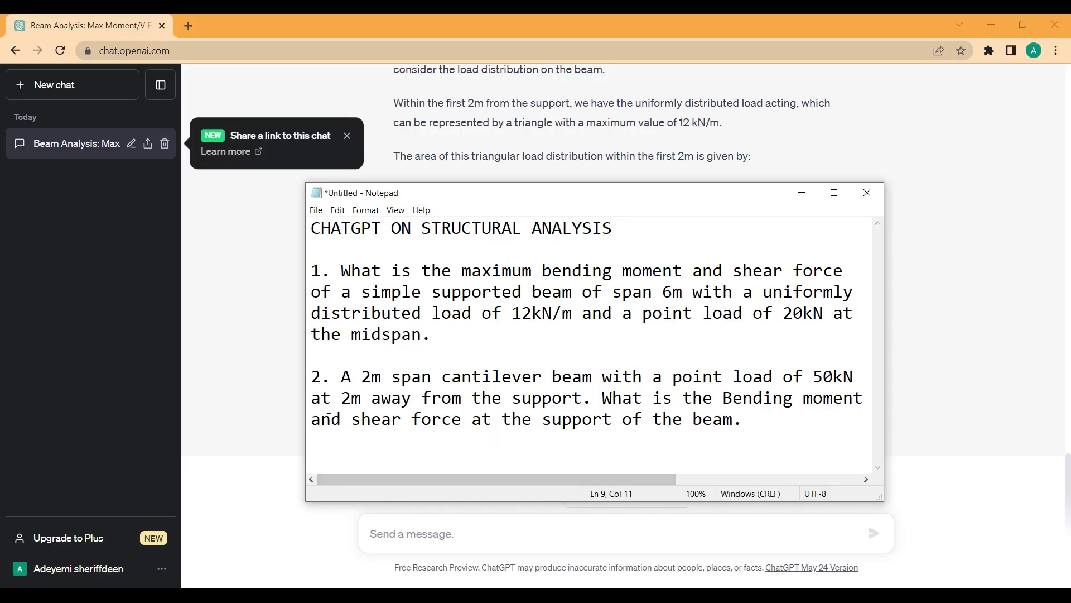
{"action": "left_click_drag", "start_coordinate": [341, 377], "coordinate": [736, 424]}
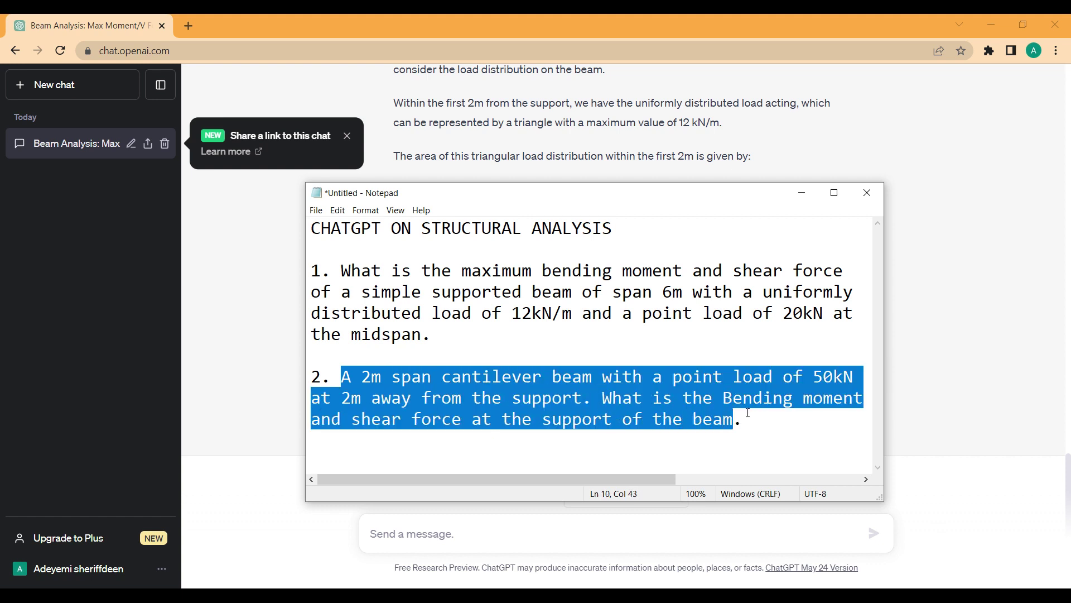
{"action": "key", "text": "ctrl+c"}
{"action": "left_click", "coordinate": [439, 528]}
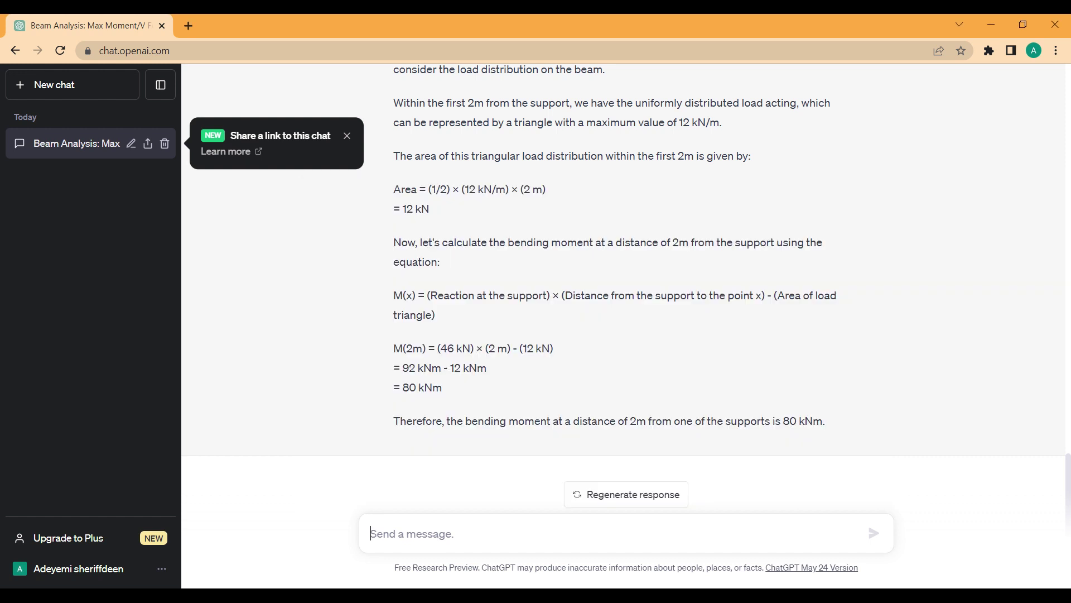
{"action": "right_click", "coordinate": [435, 536]}
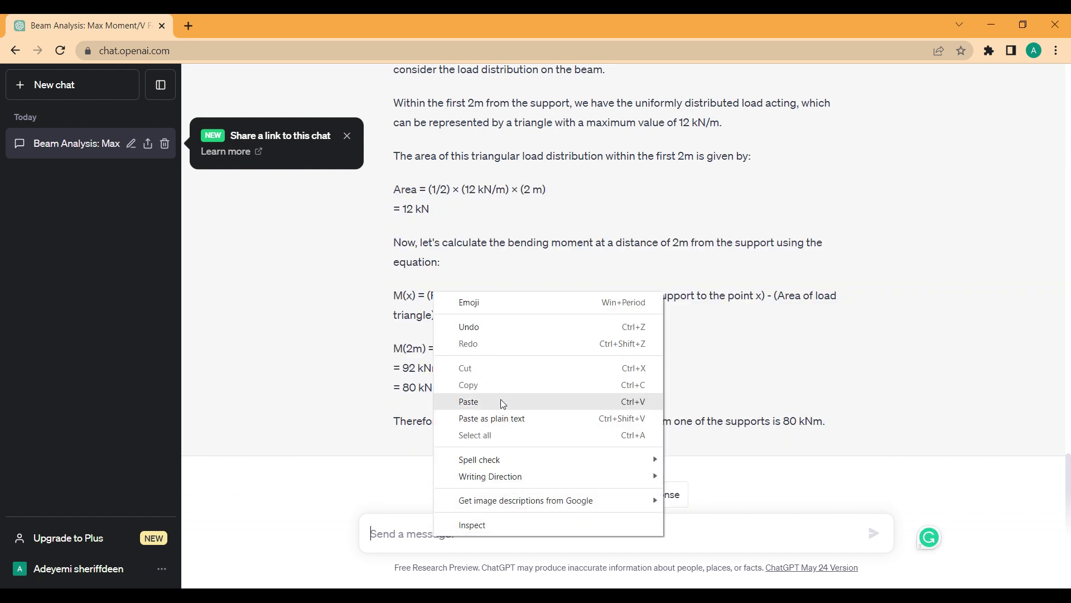
{"action": "left_click", "coordinate": [504, 418]}
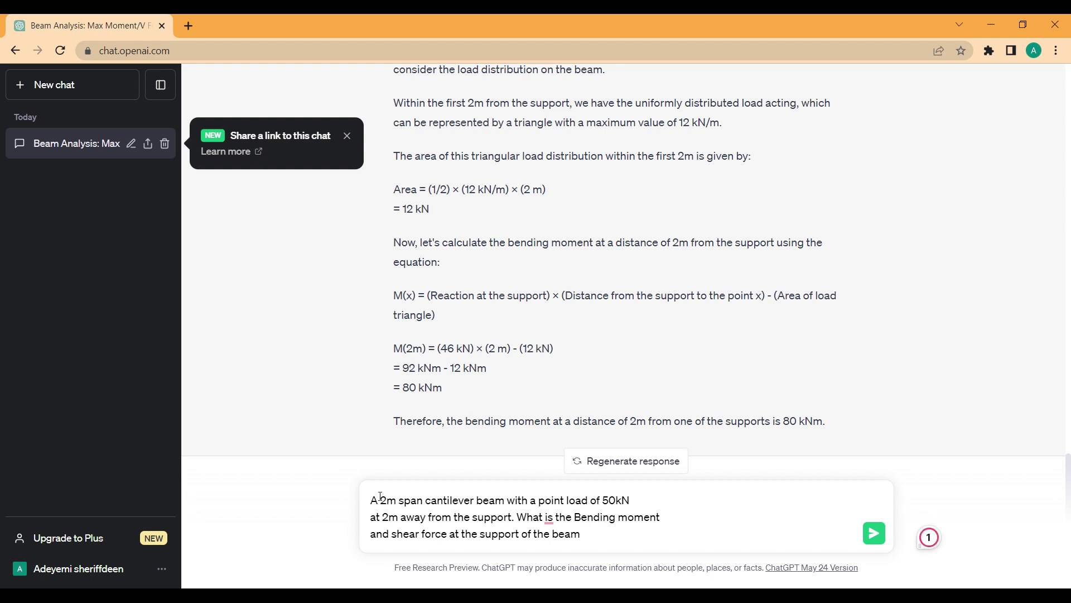
{"action": "left_click", "coordinate": [873, 534]}
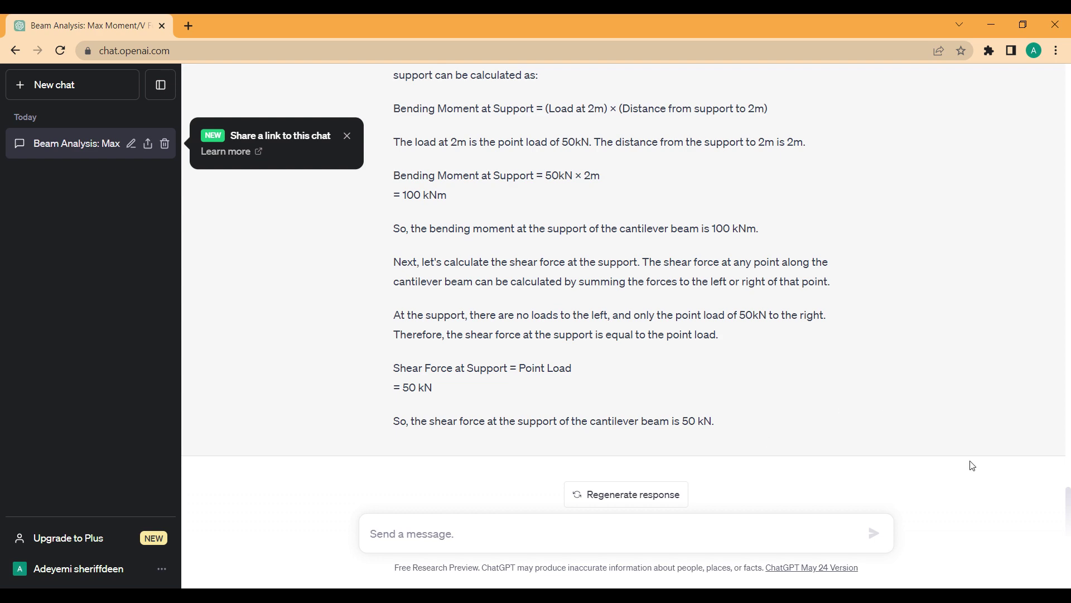
Review the cantilever's bending moment calculation in the ChatGPT answer, and check it against the cantilever diagrams in the PowerPoint slide show
{"action": "left_click_drag", "start_coordinate": [1068, 498], "coordinate": [1069, 451]}
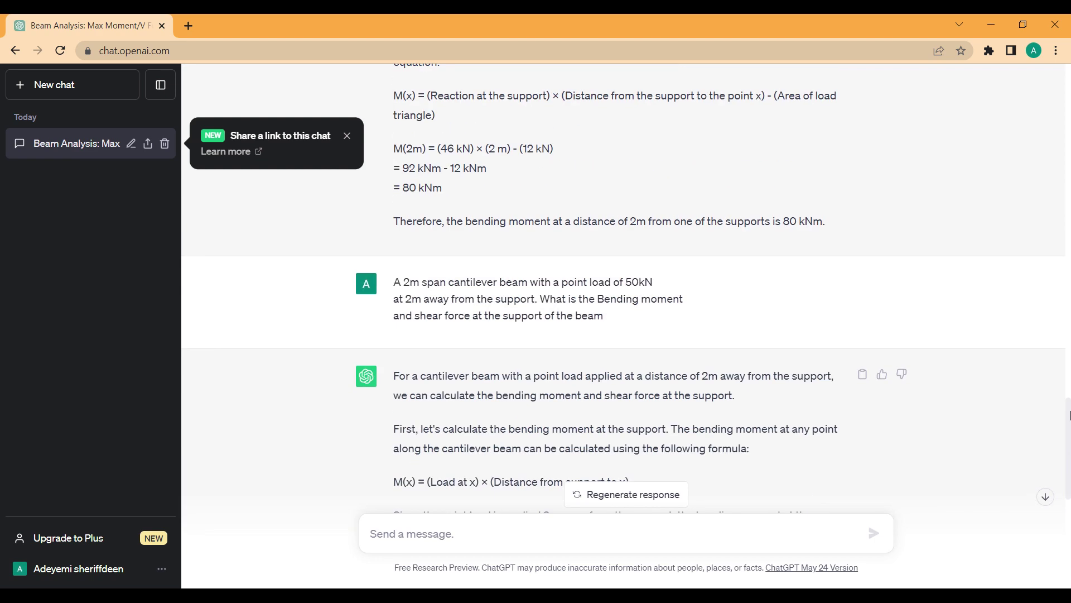
{"action": "scroll", "coordinate": [512, 286], "scroll_direction": "down", "scroll_amount": 8}
{"action": "scroll", "coordinate": [510, 273], "scroll_direction": "up", "scroll_amount": 6}
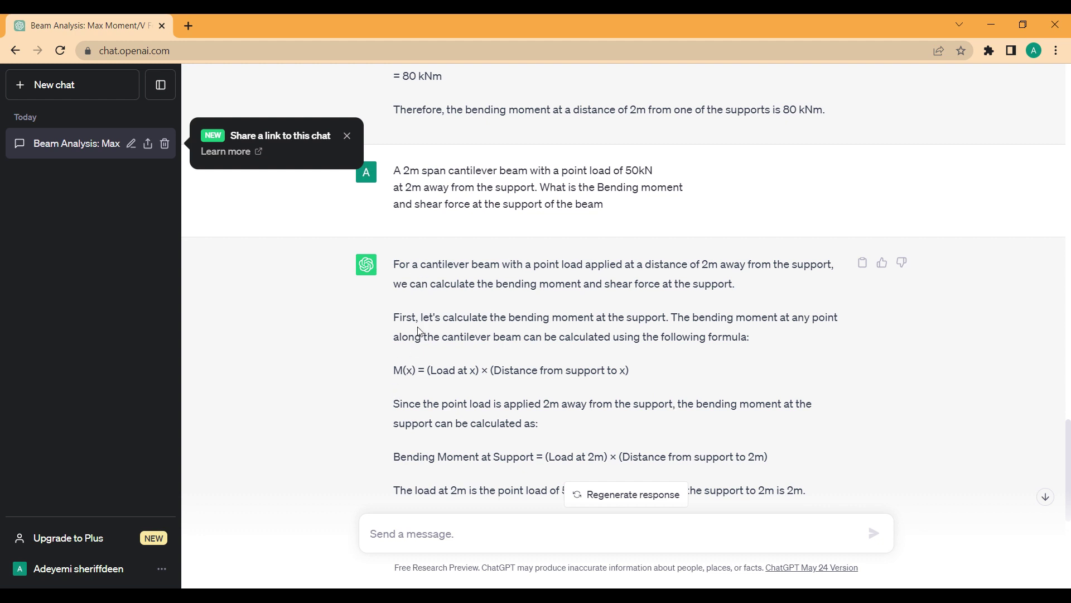
{"action": "left_click_drag", "start_coordinate": [487, 316], "coordinate": [667, 313]}
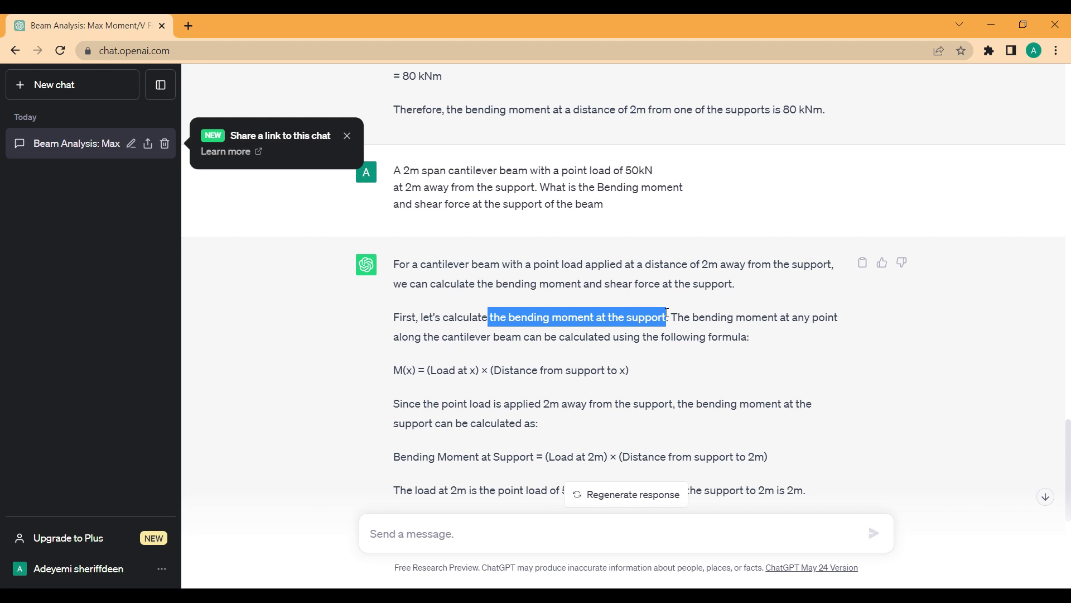
{"action": "scroll", "coordinate": [575, 372], "scroll_direction": "down", "scroll_amount": 6}
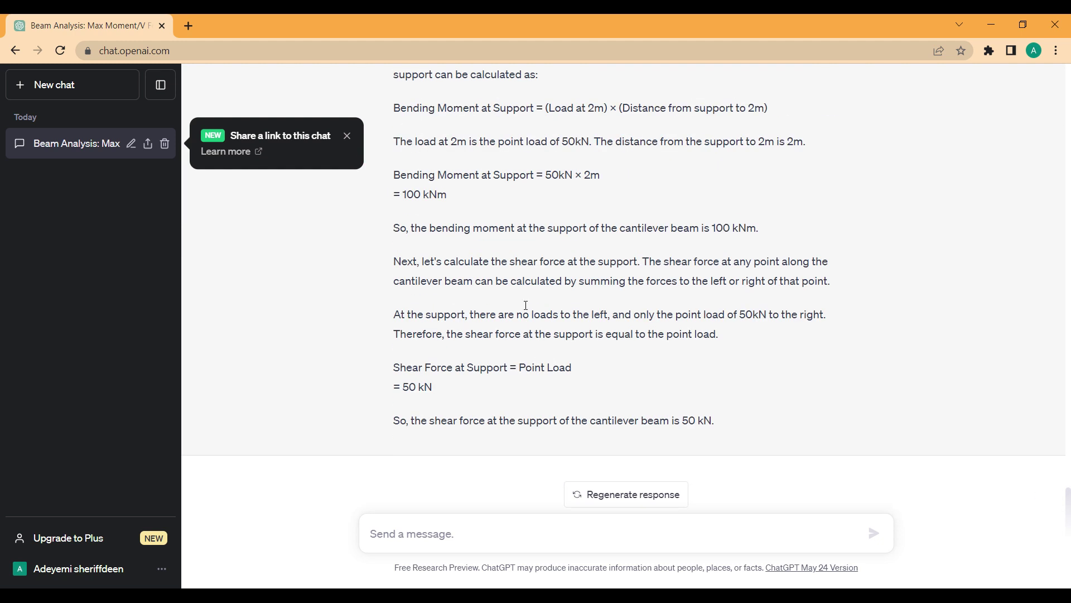
{"action": "left_click_drag", "start_coordinate": [401, 194], "coordinate": [449, 198]}
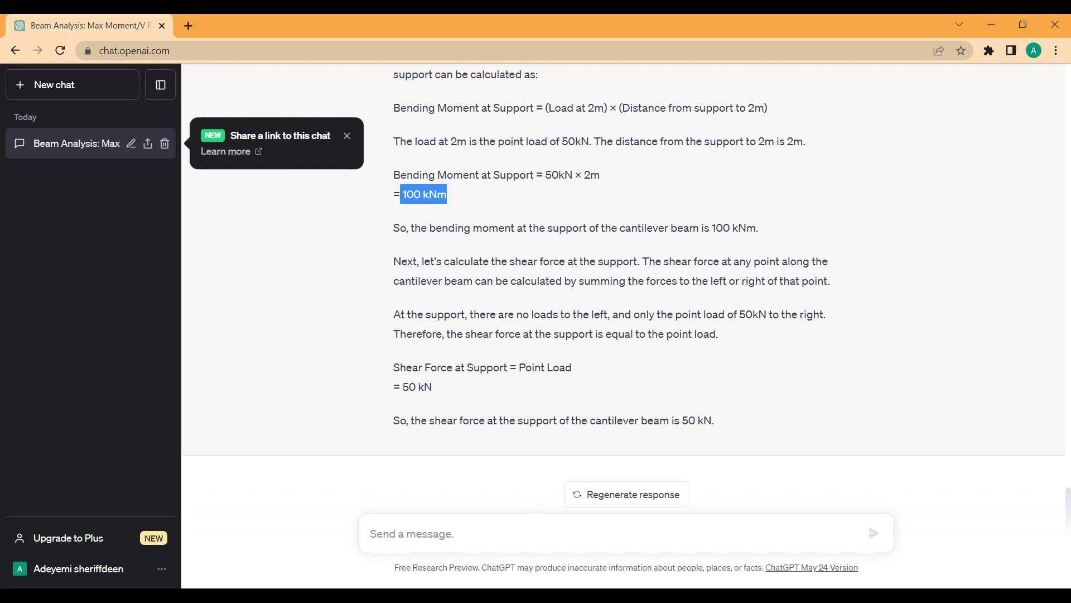
{"action": "left_click", "coordinate": [636, 552]}
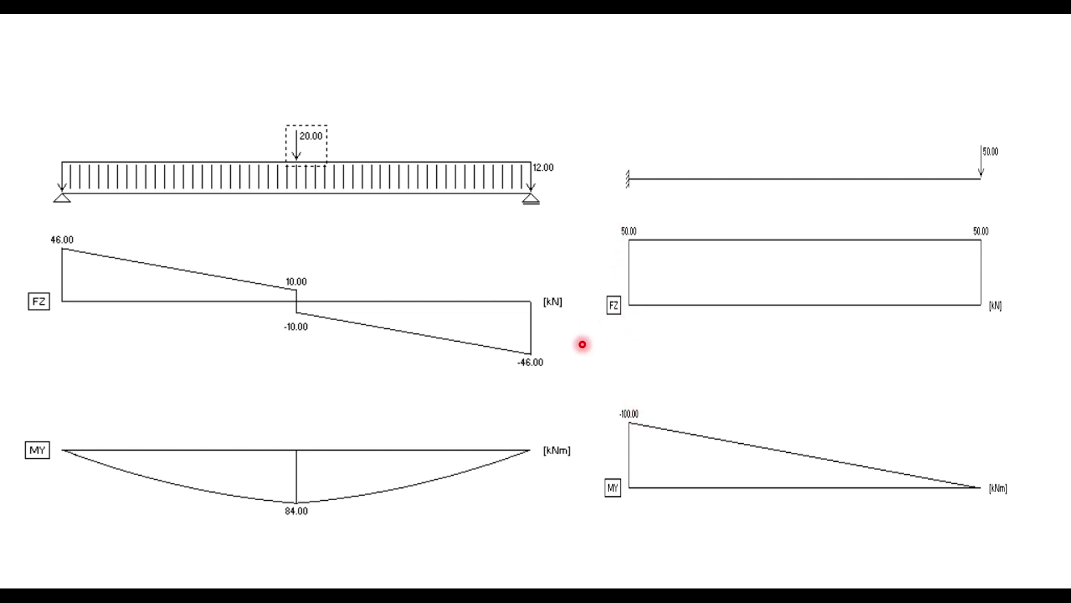
{"action": "key", "text": "alt+Tab"}
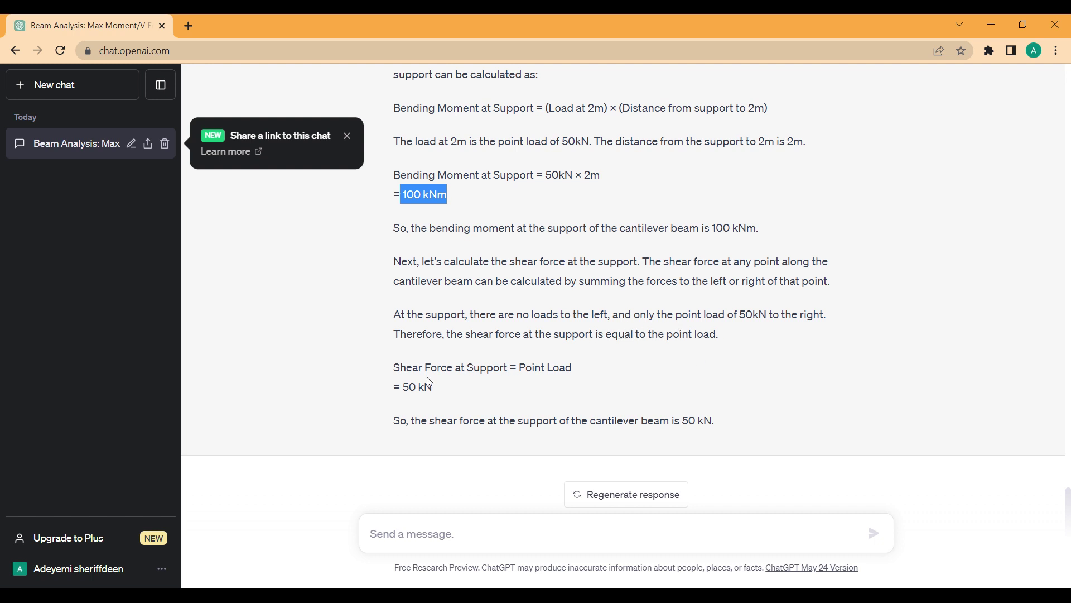
Highlight the concluding sentence on the cantilever's shear force at the support, and dismiss the notice about sharing a link to the chat
{"action": "left_click_drag", "start_coordinate": [393, 420], "coordinate": [722, 423]}
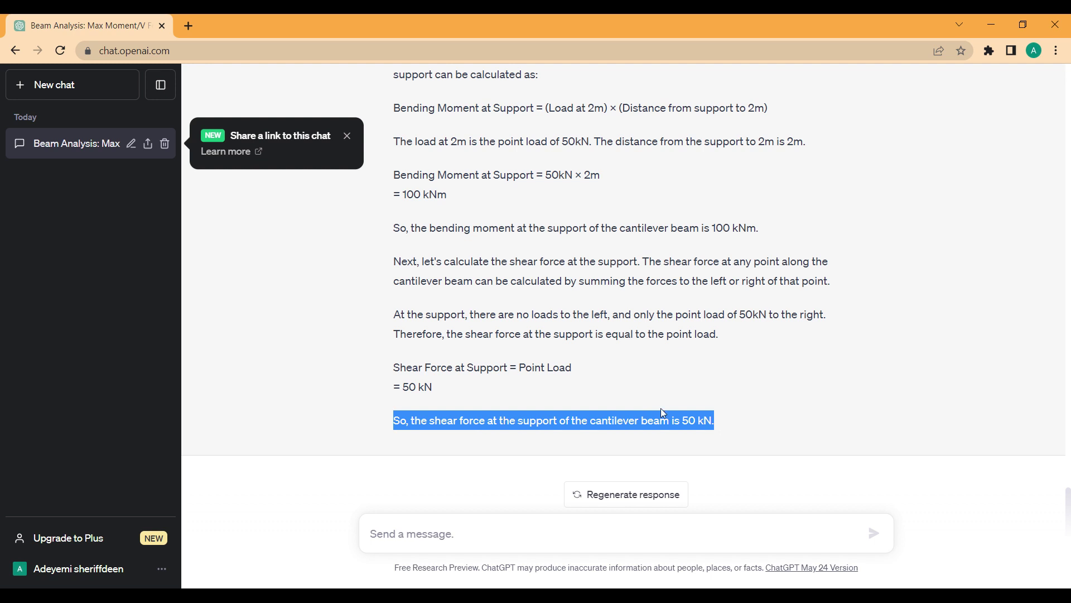
{"action": "left_click", "coordinate": [578, 369]}
{"action": "left_click", "coordinate": [347, 136]}
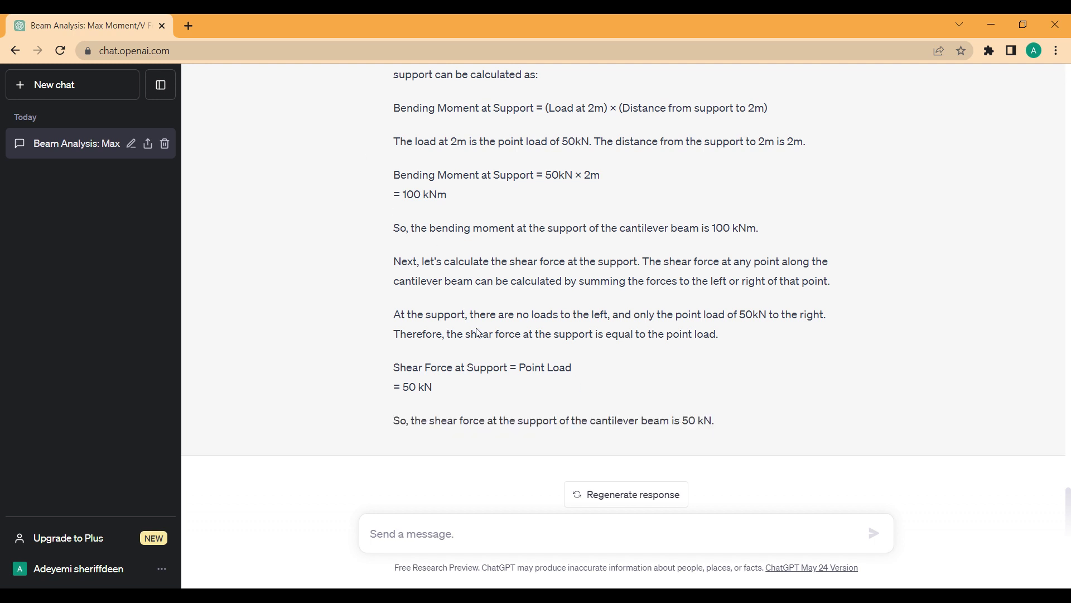